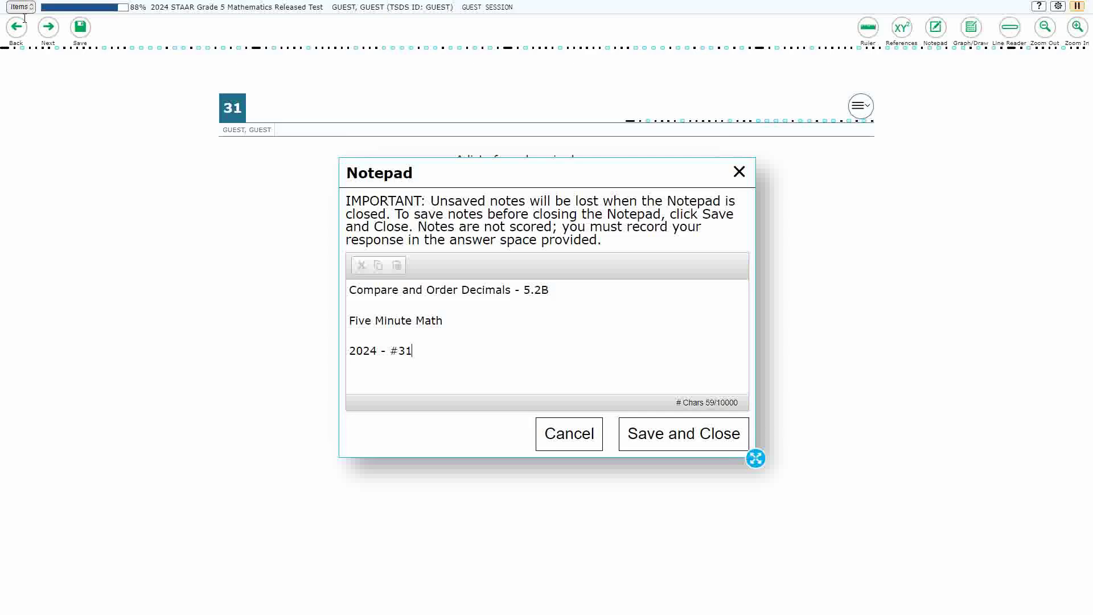
# Save the lesson notes and close the notepad
pyautogui.click(687, 423)
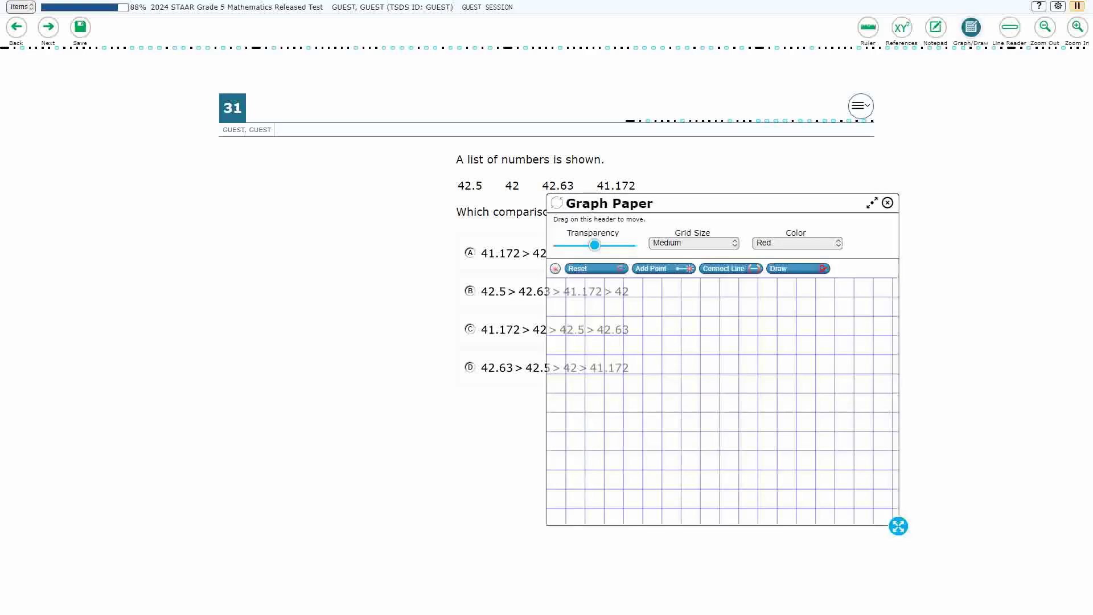
# Expand the graph paper to full screen and set its transparency to maximum
pyautogui.click(872, 202)
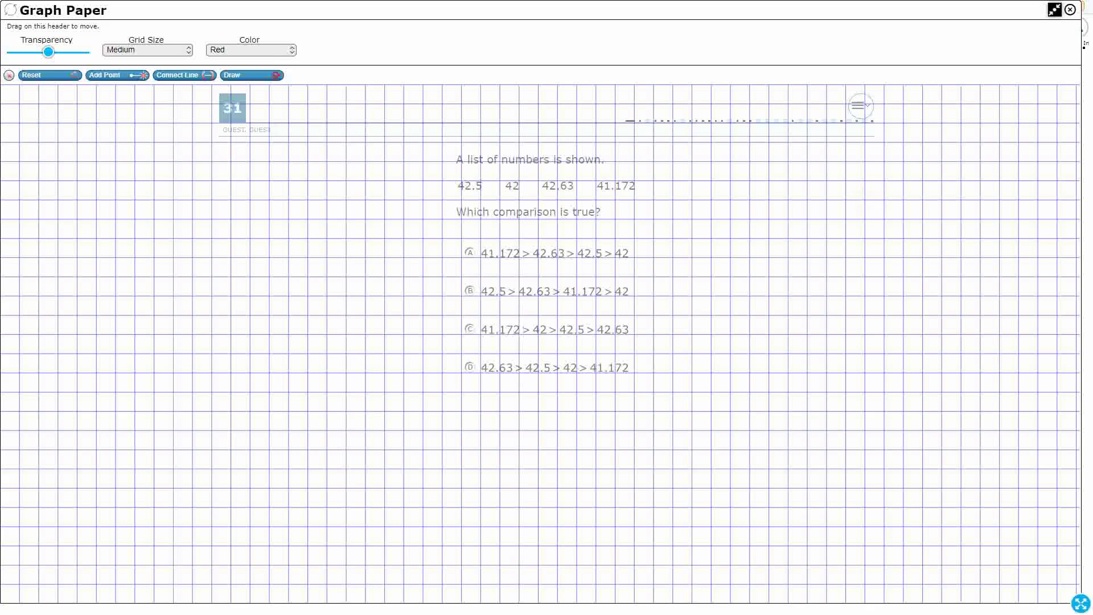
pyautogui.moveTo(48, 52); pyautogui.dragTo(84, 52)
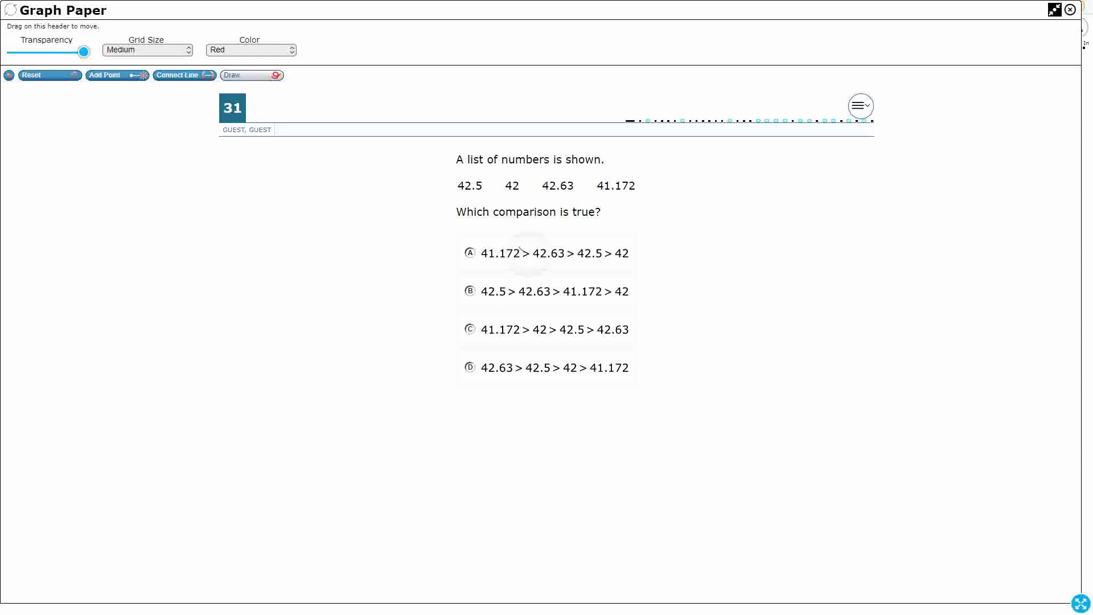
# Trace the greater-than signs in the answer choices in red and note G → L above them
pyautogui.moveTo(520, 250); pyautogui.dragTo(521, 262)
pyautogui.moveTo(601, 247); pyautogui.dragTo(603, 259)
pyautogui.moveTo(507, 286)
pyautogui.mouseDown()
pyautogui.moveTo(508, 297)
pyautogui.moveTo(555, 298)
pyautogui.moveTo(526, 334)
pyautogui.moveTo(594, 337)
pyautogui.moveTo(552, 371)
pyautogui.moveTo(579, 375)
pyautogui.mouseUp()
pyautogui.moveTo(501, 219)
pyautogui.mouseDown()
pyautogui.moveTo(491, 236)
pyautogui.moveTo(601, 230)
pyautogui.mouseUp()
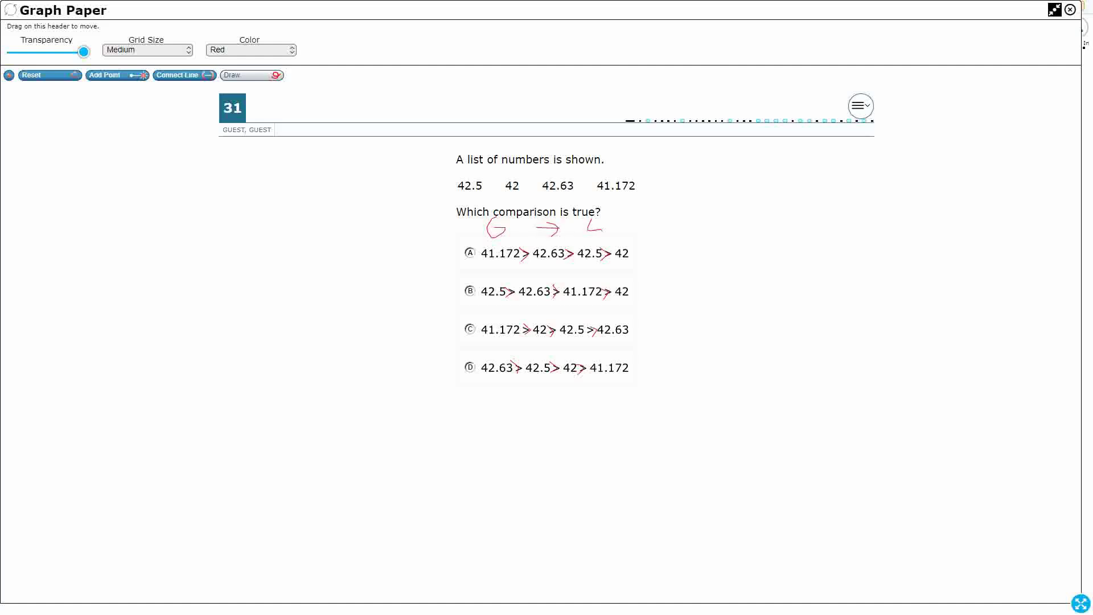
# Handwrite 42.5 to the right of the question and box 42 in the list
pyautogui.moveTo(796, 182)
pyautogui.mouseDown()
pyautogui.moveTo(810, 197)
pyautogui.moveTo(803, 216)
pyautogui.moveTo(856, 213)
pyautogui.mouseUp()
pyautogui.click(857, 209)
pyautogui.moveTo(896, 178)
pyautogui.mouseDown()
pyautogui.moveTo(878, 192)
pyautogui.moveTo(889, 209)
pyautogui.moveTo(855, 212)
pyautogui.mouseUp()
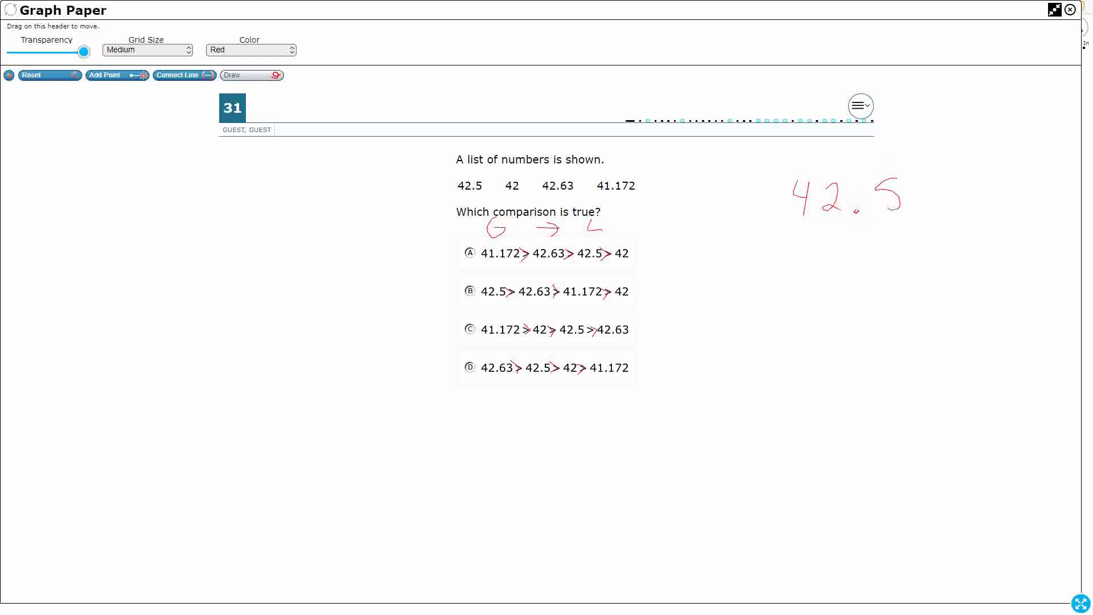
pyautogui.moveTo(495, 174)
pyautogui.mouseDown()
pyautogui.moveTo(528, 201)
pyautogui.moveTo(496, 177)
pyautogui.mouseUp()
# Write .42 in the left blank area, then cross it out
pyautogui.moveTo(200, 229)
pyautogui.mouseDown()
pyautogui.moveTo(195, 245)
pyautogui.moveTo(218, 243)
pyautogui.mouseUp()
pyautogui.moveTo(215, 228); pyautogui.dragTo(209, 264)
pyautogui.moveTo(251, 228)
pyautogui.mouseDown()
pyautogui.moveTo(242, 225)
pyautogui.moveTo(259, 254)
pyautogui.mouseUp()
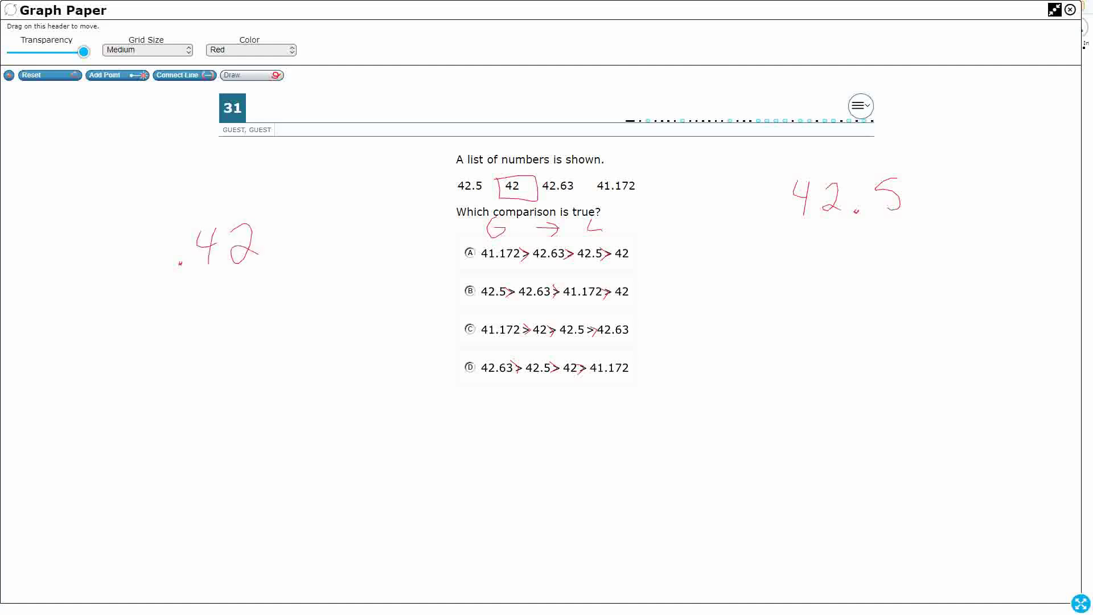
pyautogui.moveTo(175, 227); pyautogui.dragTo(258, 254)
pyautogui.moveTo(161, 267); pyautogui.dragTo(263, 220)
# Write 4.2 below, cross it out, and write 42 underneath
pyautogui.moveTo(178, 291)
pyautogui.mouseDown()
pyautogui.moveTo(197, 307)
pyautogui.moveTo(189, 332)
pyautogui.mouseUp()
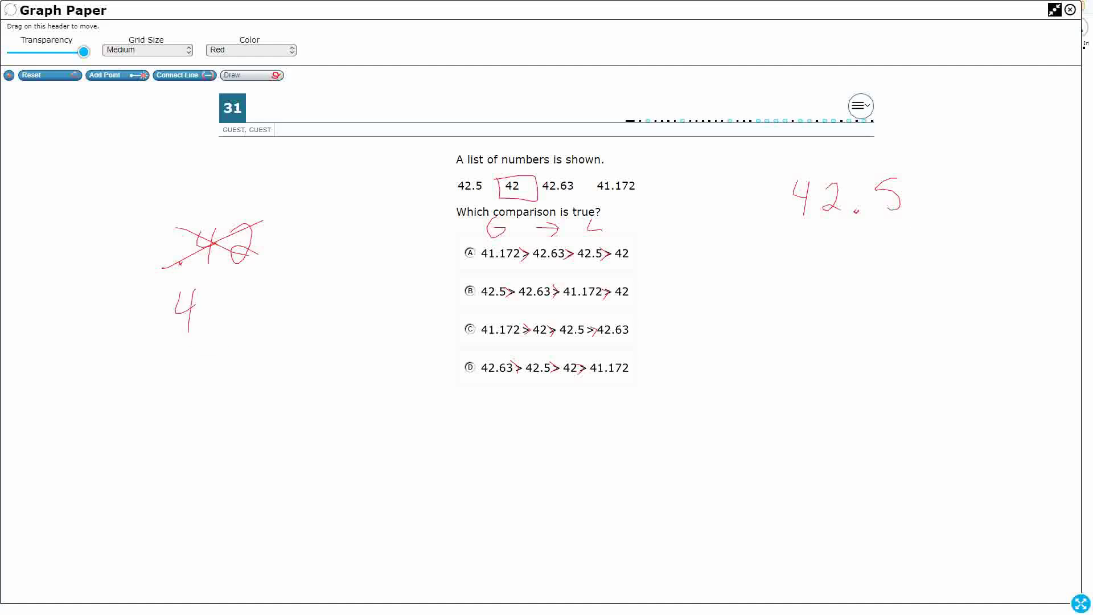
pyautogui.click(210, 331)
pyautogui.moveTo(226, 294)
pyautogui.mouseDown()
pyautogui.moveTo(235, 327)
pyautogui.moveTo(259, 325)
pyautogui.mouseUp()
pyautogui.moveTo(162, 281); pyautogui.dragTo(247, 331)
pyautogui.moveTo(172, 341); pyautogui.dragTo(250, 284)
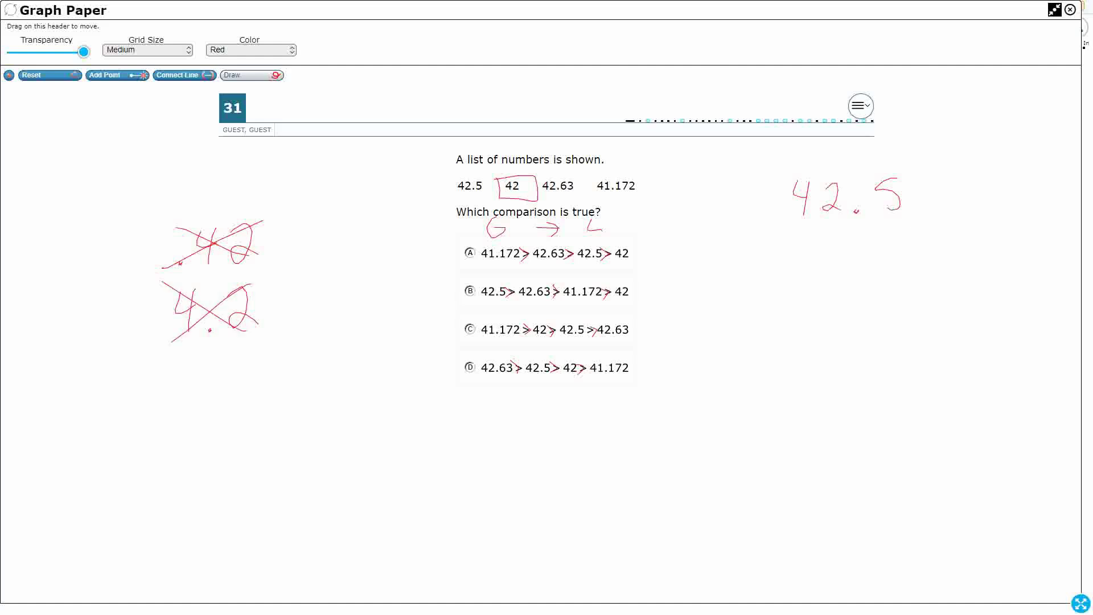
pyautogui.moveTo(176, 361)
pyautogui.mouseDown()
pyautogui.moveTo(187, 384)
pyautogui.moveTo(181, 405)
pyautogui.moveTo(239, 398)
pyautogui.mouseUp()
# Add a circled decimal point after the left 42 and note 'after the ones digit'
pyautogui.click(237, 399)
pyautogui.moveTo(244, 387)
pyautogui.mouseDown()
pyautogui.moveTo(242, 410)
pyautogui.moveTo(228, 400)
pyautogui.mouseUp()
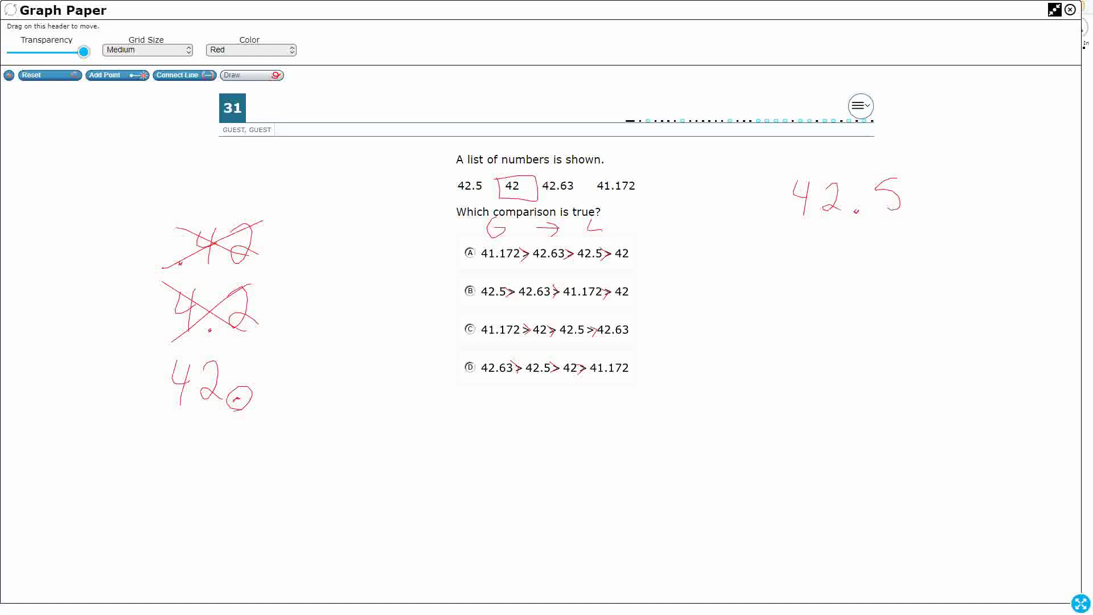
pyautogui.moveTo(209, 452)
pyautogui.mouseDown()
pyautogui.moveTo(209, 463)
pyautogui.moveTo(224, 436)
pyautogui.mouseUp()
pyautogui.moveTo(234, 424)
pyautogui.mouseDown()
pyautogui.moveTo(230, 447)
pyautogui.moveTo(244, 433)
pyautogui.mouseUp()
pyautogui.moveTo(241, 433); pyautogui.dragTo(277, 420)
pyautogui.moveTo(273, 412)
pyautogui.mouseDown()
pyautogui.moveTo(285, 405)
pyautogui.moveTo(290, 417)
pyautogui.mouseUp()
pyautogui.moveTo(291, 411); pyautogui.dragTo(314, 404)
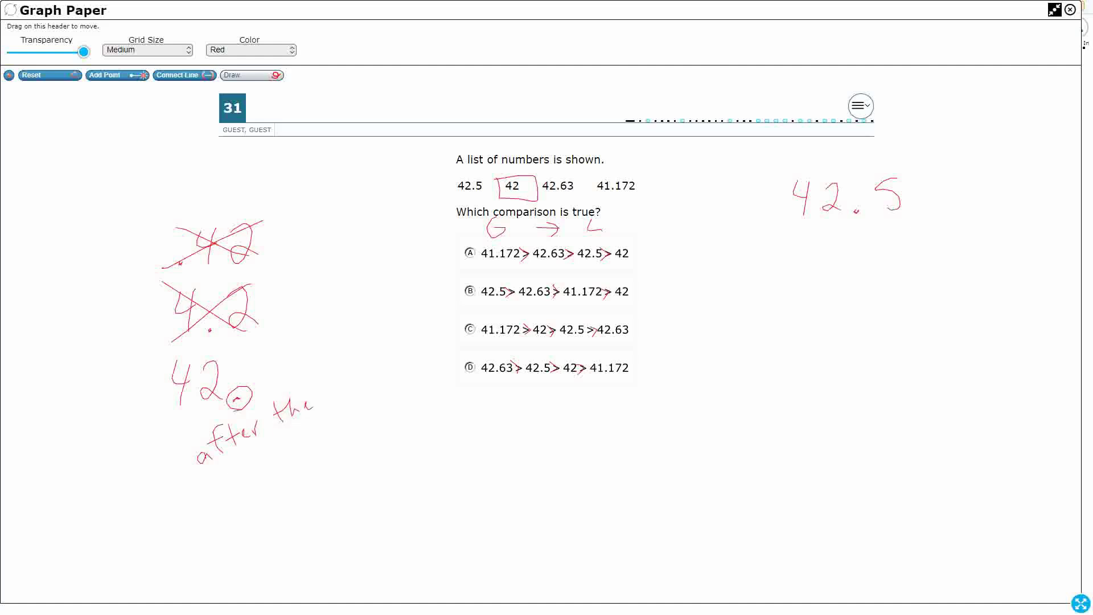
pyautogui.moveTo(240, 470); pyautogui.dragTo(267, 456)
pyautogui.moveTo(279, 448)
pyautogui.mouseDown()
pyautogui.moveTo(275, 459)
pyautogui.moveTo(314, 442)
pyautogui.mouseUp()
pyautogui.moveTo(324, 428); pyautogui.dragTo(321, 447)
pyautogui.moveTo(330, 420); pyautogui.dragTo(340, 436)
pyautogui.moveTo(326, 423); pyautogui.dragTo(336, 411)
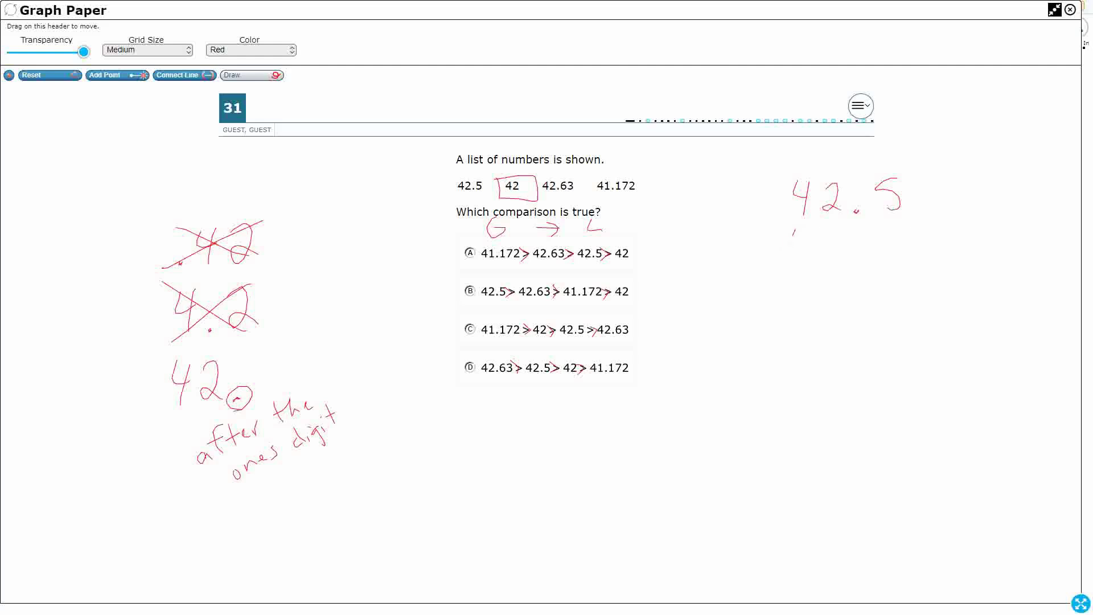
# Stack 42. and 42.63 below 42.5 on the right, decimals aligned
pyautogui.moveTo(794, 234); pyautogui.dragTo(803, 245)
pyautogui.moveTo(800, 230)
pyautogui.mouseDown()
pyautogui.moveTo(797, 263)
pyautogui.moveTo(838, 265)
pyautogui.mouseUp()
pyautogui.click(855, 265)
pyautogui.moveTo(793, 293)
pyautogui.mouseDown()
pyautogui.moveTo(806, 308)
pyautogui.moveTo(801, 328)
pyautogui.moveTo(842, 322)
pyautogui.mouseUp()
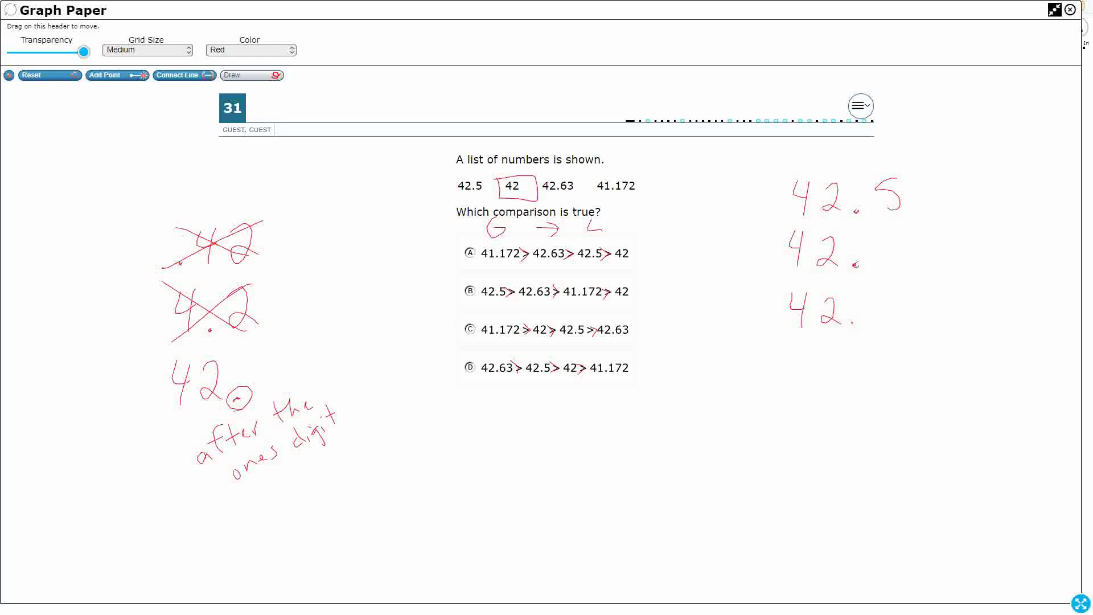
pyautogui.click(854, 323)
pyautogui.moveTo(895, 293)
pyautogui.mouseDown()
pyautogui.moveTo(897, 323)
pyautogui.moveTo(886, 314)
pyautogui.moveTo(937, 308)
pyautogui.moveTo(931, 326)
pyautogui.mouseUp()
# Write 41.172 below 42.63, aligning its decimal point with the others
pyautogui.moveTo(792, 348); pyautogui.dragTo(799, 391)
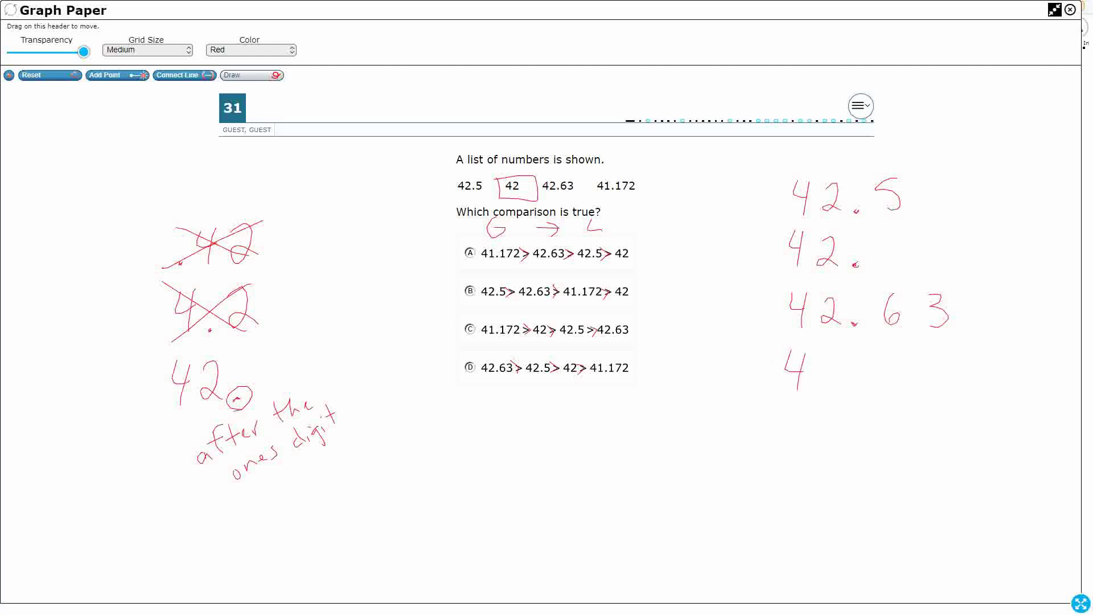
pyautogui.moveTo(830, 354); pyautogui.dragTo(826, 387)
pyautogui.click(855, 386)
pyautogui.moveTo(891, 353); pyautogui.dragTo(892, 391)
pyautogui.moveTo(925, 354)
pyautogui.mouseDown()
pyautogui.moveTo(935, 381)
pyautogui.moveTo(986, 354)
pyautogui.moveTo(999, 379)
pyautogui.mouseUp()
pyautogui.click(250, 49)
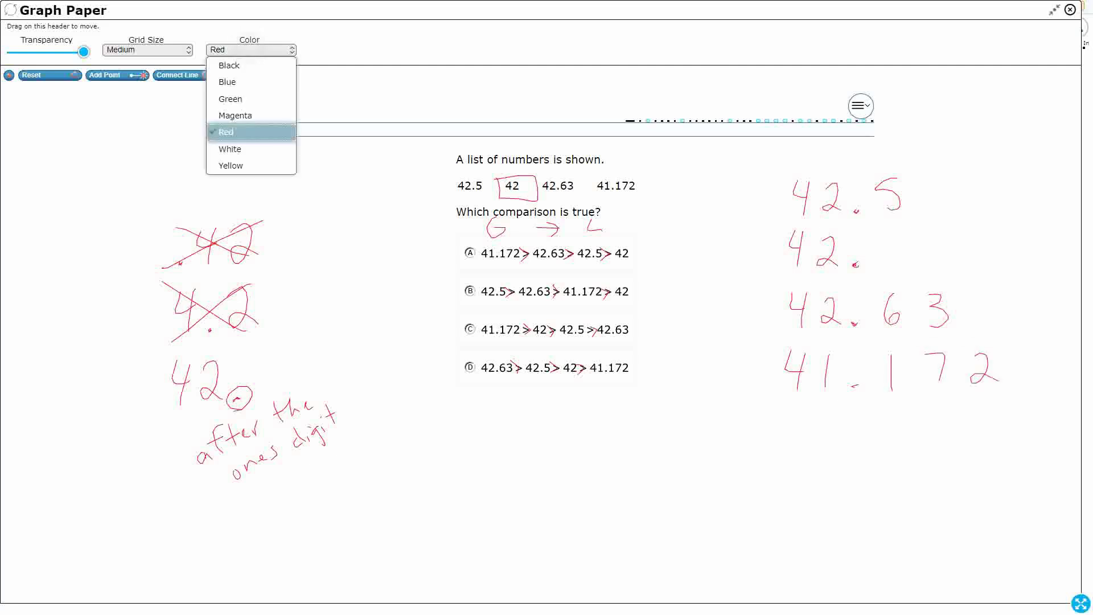
# Switch the pen to black and rule place-value column lines and a header line around the numbers
pyautogui.click(227, 66)
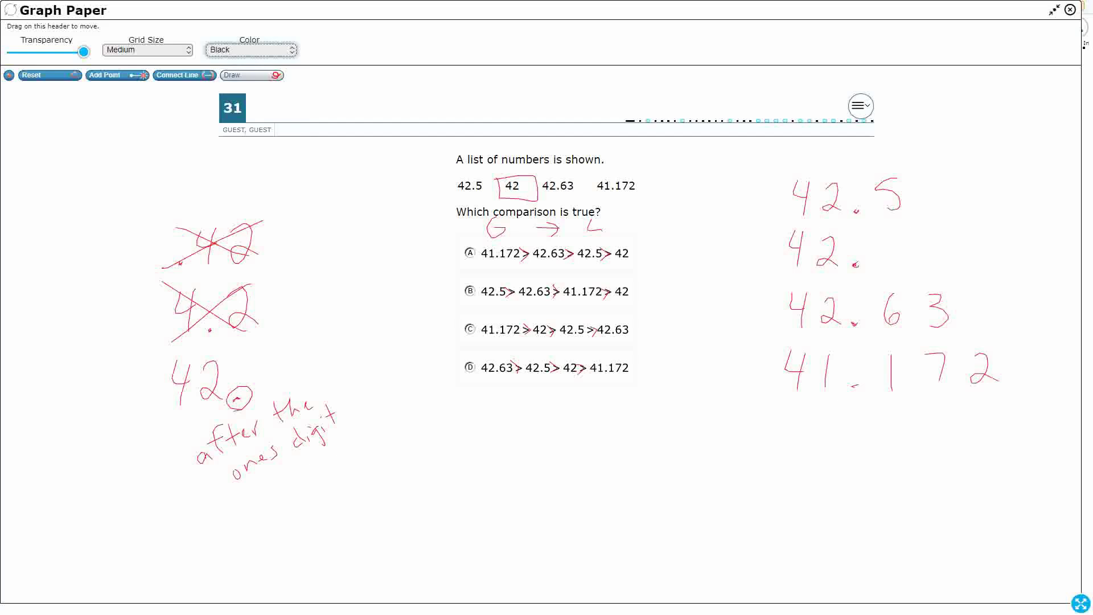
pyautogui.moveTo(821, 187); pyautogui.dragTo(813, 410)
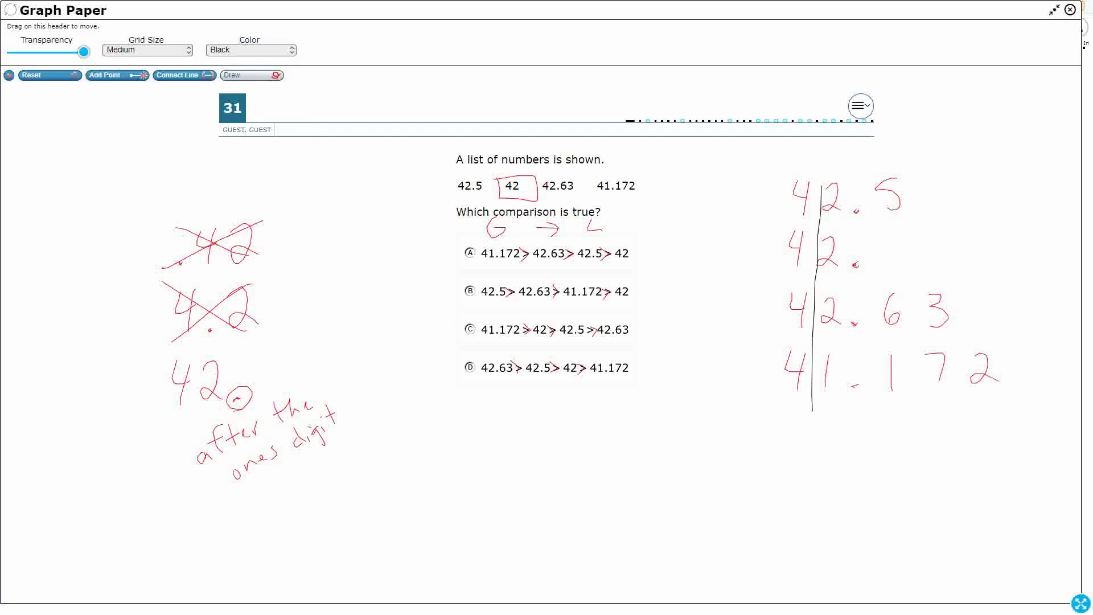
pyautogui.moveTo(860, 186); pyautogui.dragTo(851, 410)
pyautogui.moveTo(917, 186); pyautogui.dragTo(914, 418)
pyautogui.moveTo(964, 182); pyautogui.dragTo(965, 411)
pyautogui.moveTo(760, 169); pyautogui.dragTo(1010, 177)
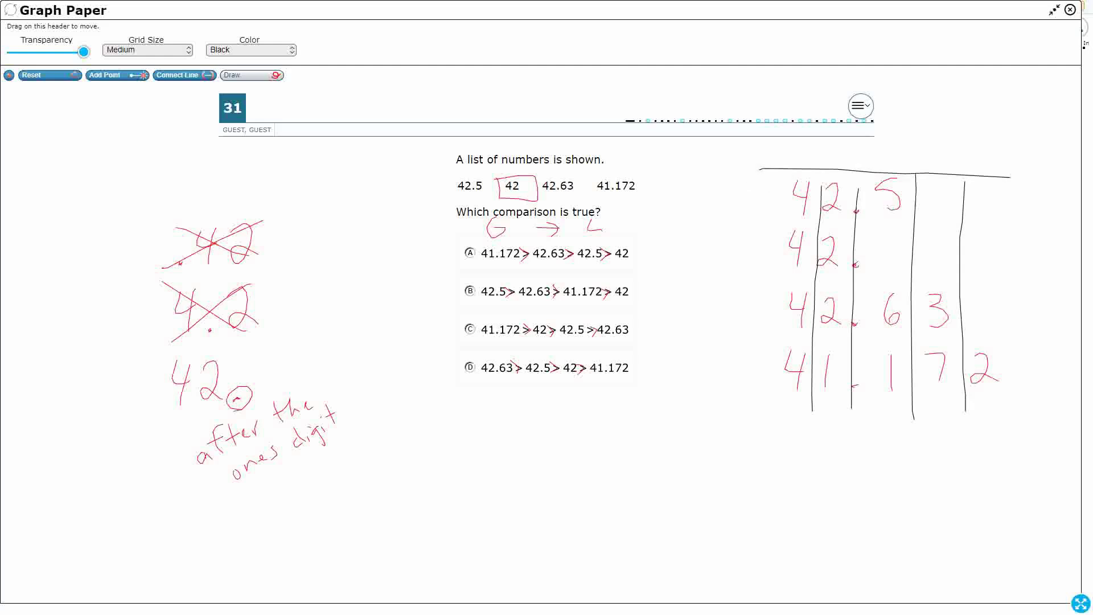
pyautogui.moveTo(821, 170)
pyautogui.mouseDown()
pyautogui.moveTo(822, 191)
pyautogui.moveTo(857, 191)
pyautogui.mouseUp()
# Label the tens, ones, tenths (1/10) and hundredths (0.01, 1/100) columns
pyautogui.moveTo(827, 152); pyautogui.dragTo(846, 160)
pyautogui.moveTo(769, 146)
pyautogui.mouseDown()
pyautogui.moveTo(770, 161)
pyautogui.moveTo(798, 162)
pyautogui.moveTo(779, 132)
pyautogui.mouseUp()
pyautogui.moveTo(866, 150)
pyautogui.mouseDown()
pyautogui.moveTo(865, 163)
pyautogui.moveTo(910, 165)
pyautogui.moveTo(884, 138)
pyautogui.moveTo(900, 141)
pyautogui.moveTo(894, 112)
pyautogui.mouseUp()
pyautogui.moveTo(885, 116); pyautogui.dragTo(890, 117)
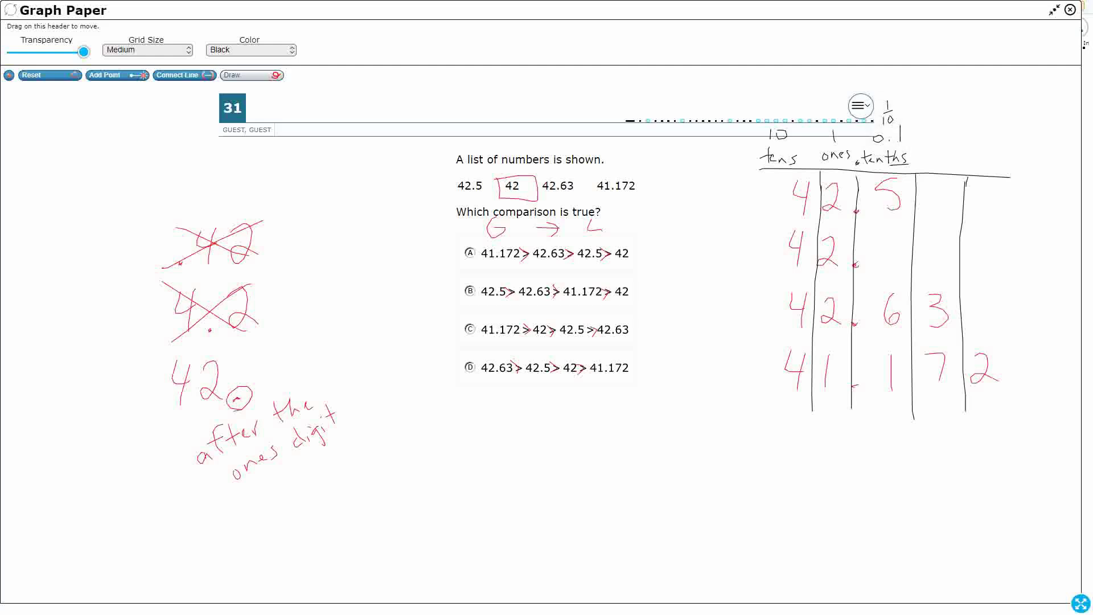
pyautogui.moveTo(921, 150)
pyautogui.mouseDown()
pyautogui.moveTo(929, 160)
pyautogui.moveTo(977, 153)
pyautogui.moveTo(941, 171)
pyautogui.moveTo(954, 169)
pyautogui.mouseUp()
pyautogui.moveTo(935, 125); pyautogui.dragTo(953, 127)
pyautogui.moveTo(962, 122); pyautogui.dragTo(962, 135)
pyautogui.moveTo(943, 90); pyautogui.dragTo(949, 112)
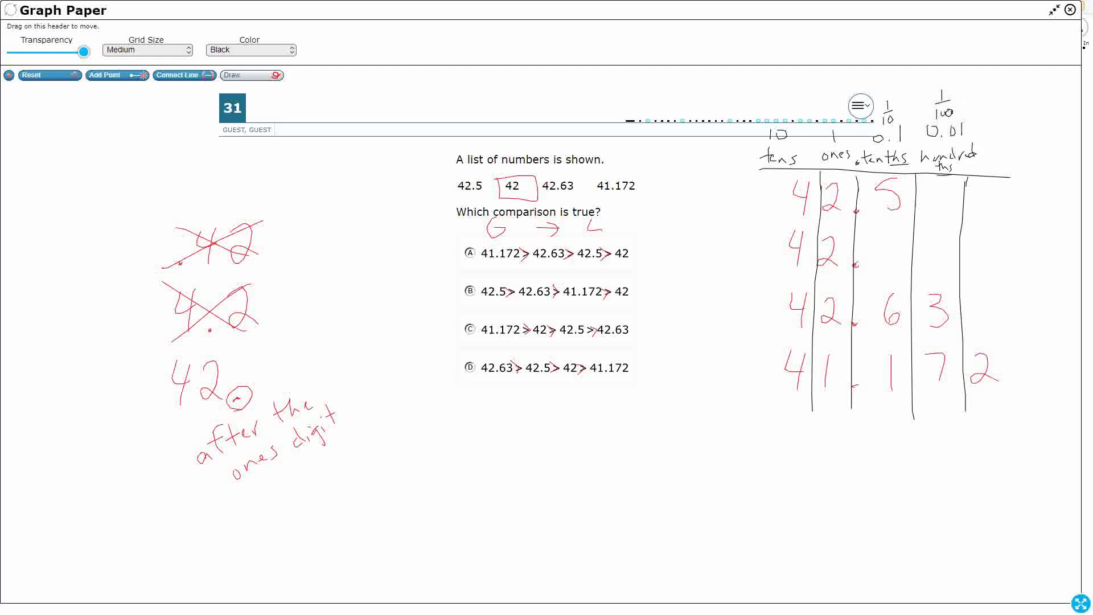
pyautogui.moveTo(980, 160); pyautogui.dragTo(979, 171)
pyautogui.moveTo(975, 166); pyautogui.dragTo(997, 170)
# Label the thousandths column with 0.001 and 1/1000
pyautogui.moveTo(1003, 167); pyautogui.dragTo(1045, 172)
pyautogui.click(1029, 172)
pyautogui.moveTo(1042, 166); pyautogui.dragTo(1048, 165)
pyautogui.moveTo(1049, 161); pyautogui.dragTo(1063, 175)
pyautogui.moveTo(1001, 133)
pyautogui.mouseDown()
pyautogui.moveTo(995, 145)
pyautogui.moveTo(1002, 134)
pyautogui.moveTo(1029, 148)
pyautogui.mouseUp()
pyautogui.click(1017, 145)
pyautogui.moveTo(1038, 137); pyautogui.dragTo(1042, 149)
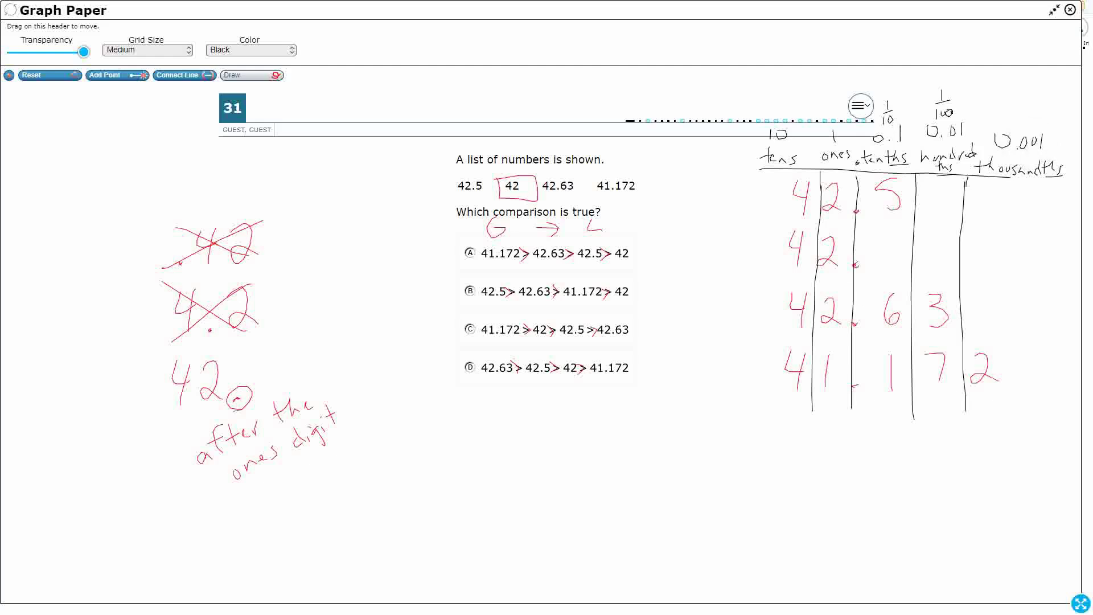
pyautogui.moveTo(1012, 90); pyautogui.dragTo(1019, 100)
pyautogui.moveTo(1005, 112); pyautogui.dragTo(1022, 115)
pyautogui.moveTo(1030, 113); pyautogui.dragTo(1030, 115)
# Switch the pen to blue and add placeholder zeros, giving 42.500, 42.000 and 42.630
pyautogui.click(251, 49)
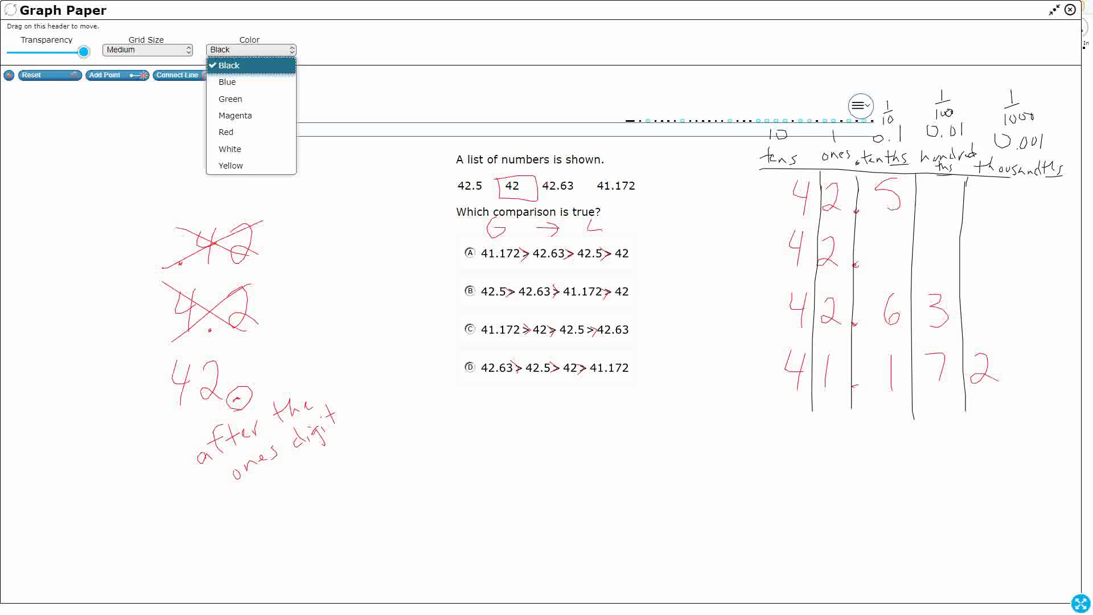
pyautogui.click(228, 81)
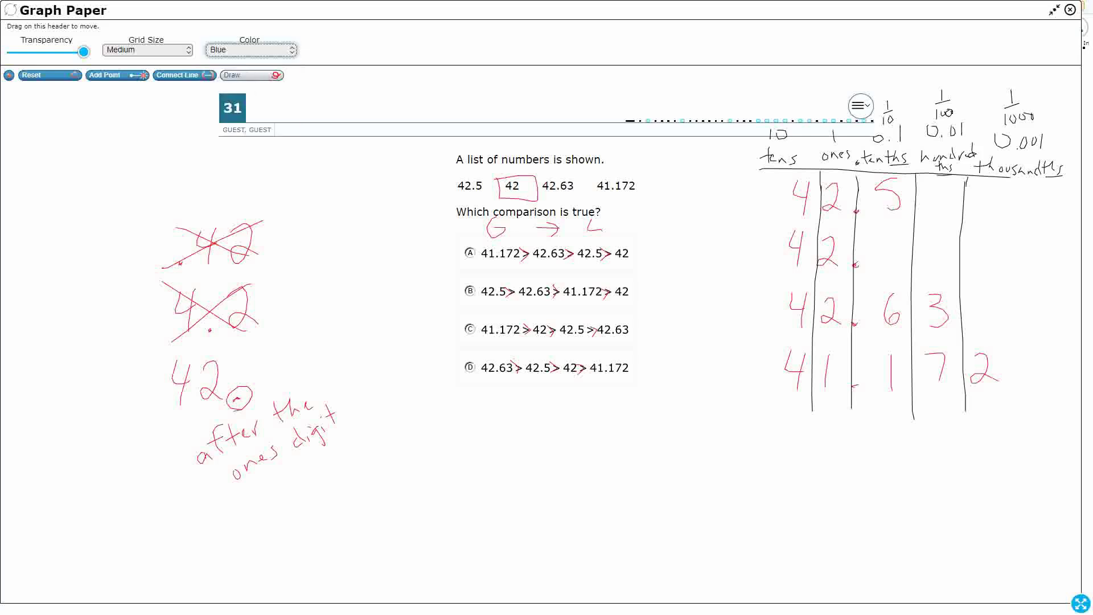
pyautogui.moveTo(942, 187)
pyautogui.mouseDown()
pyautogui.moveTo(952, 200)
pyautogui.moveTo(940, 185)
pyautogui.moveTo(994, 188)
pyautogui.mouseUp()
pyautogui.moveTo(888, 241)
pyautogui.mouseDown()
pyautogui.moveTo(889, 261)
pyautogui.moveTo(891, 240)
pyautogui.moveTo(973, 253)
pyautogui.moveTo(991, 242)
pyautogui.mouseUp()
pyautogui.moveTo(983, 304)
pyautogui.mouseDown()
pyautogui.moveTo(1001, 312)
pyautogui.moveTo(985, 304)
pyautogui.mouseUp()
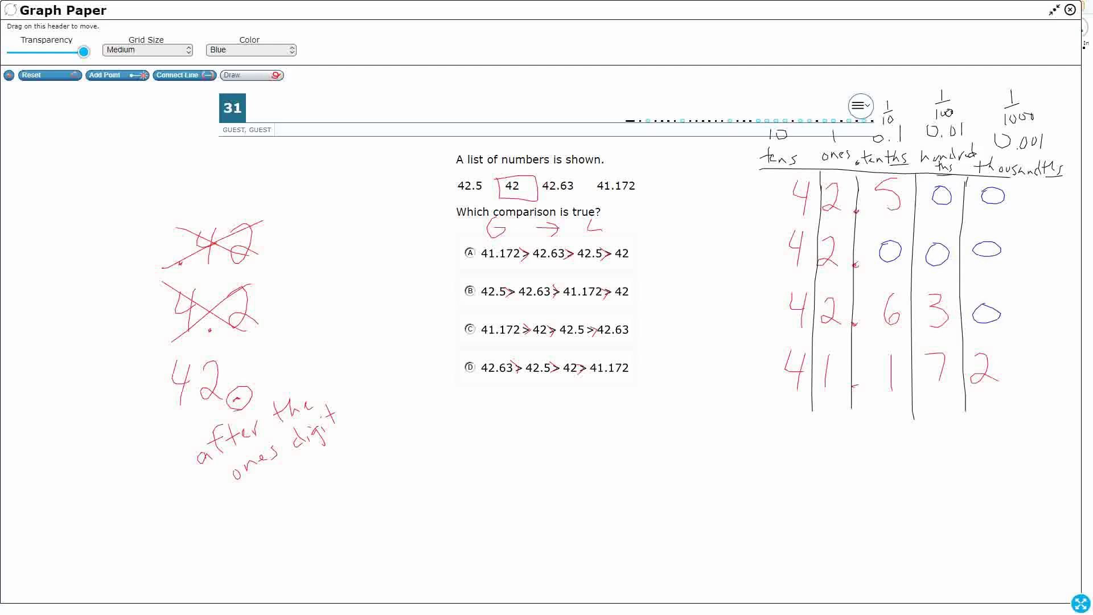
pyautogui.click(251, 49)
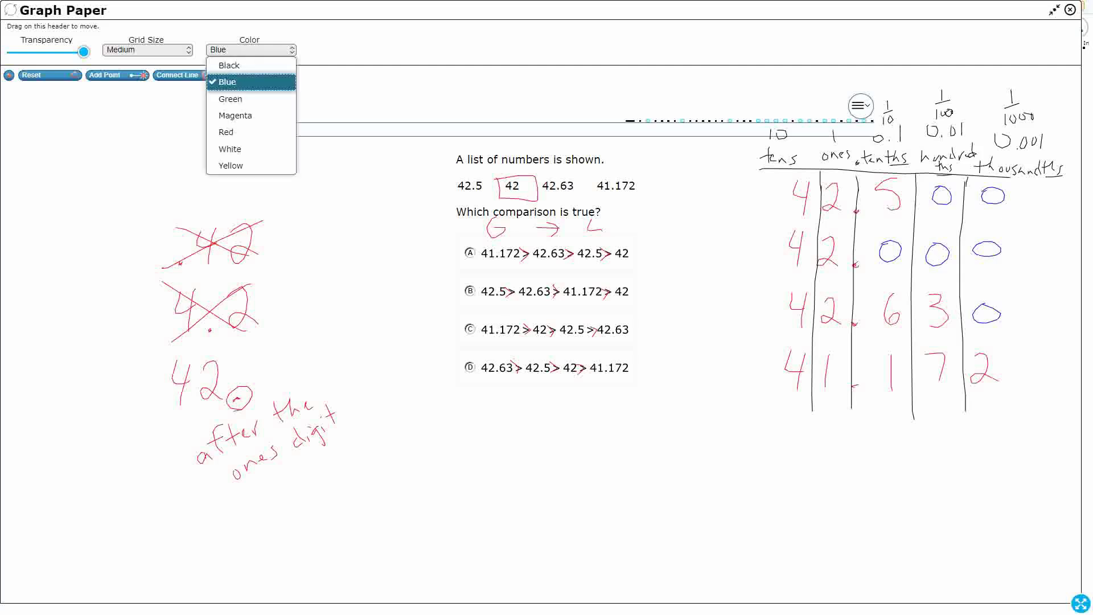
# Switch the pen to green, mark 41.172 as smallest, and write '> 41.172' below the chart
pyautogui.click(228, 107)
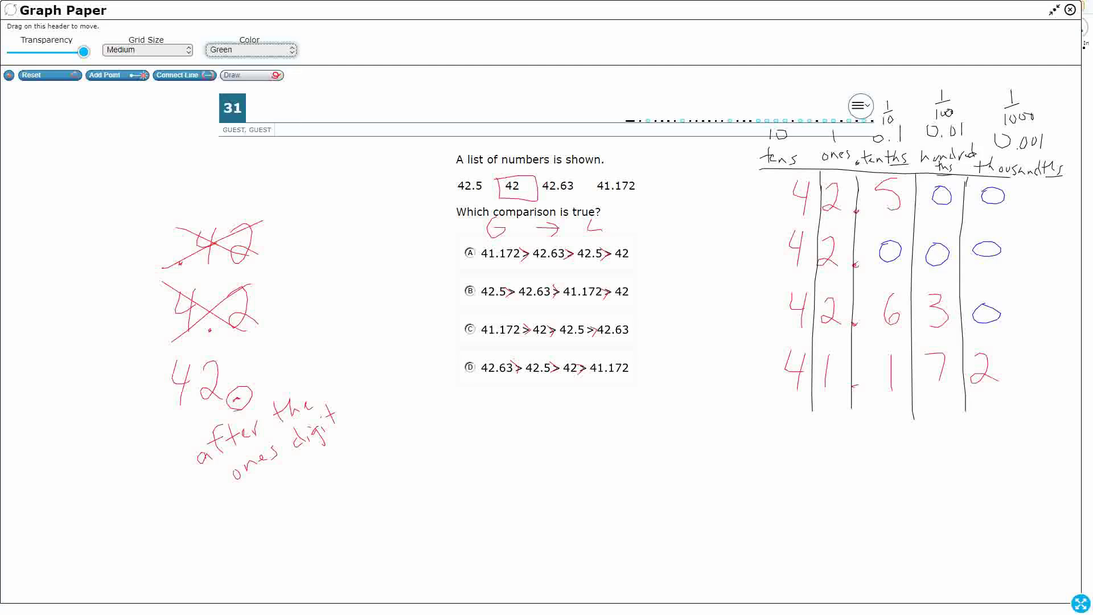
pyautogui.moveTo(759, 380)
pyautogui.mouseDown()
pyautogui.moveTo(776, 373)
pyautogui.moveTo(772, 382)
pyautogui.mouseUp()
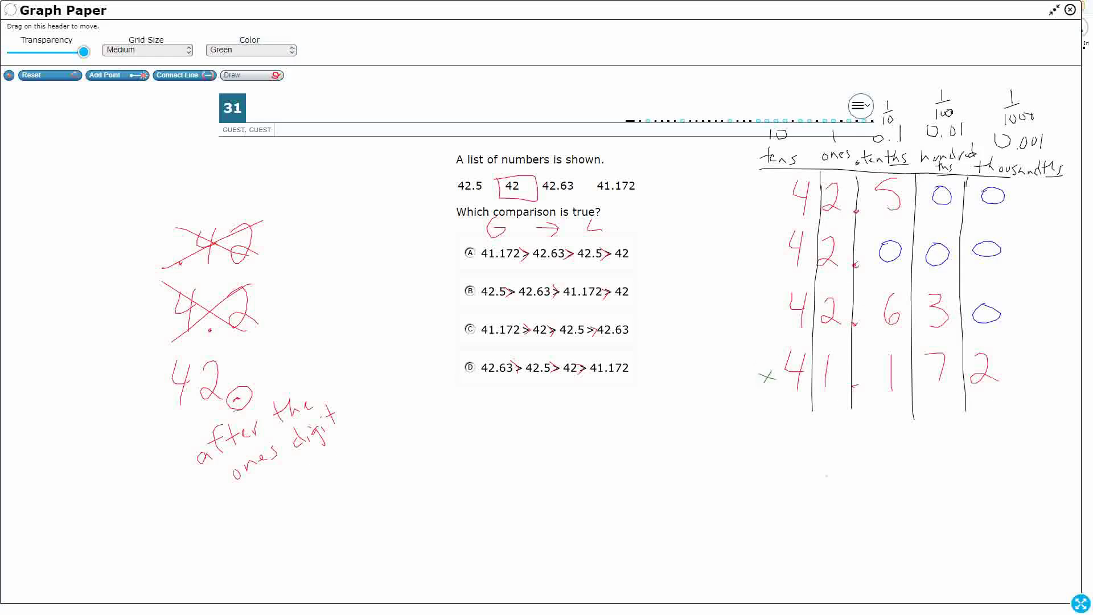
pyautogui.moveTo(827, 476); pyautogui.dragTo(830, 490)
pyautogui.moveTo(835, 469)
pyautogui.mouseDown()
pyautogui.moveTo(834, 508)
pyautogui.moveTo(849, 505)
pyautogui.mouseUp()
pyautogui.moveTo(888, 474)
pyautogui.mouseDown()
pyautogui.moveTo(887, 502)
pyautogui.moveTo(959, 501)
pyautogui.mouseUp()
pyautogui.moveTo(789, 477)
pyautogui.mouseDown()
pyautogui.moveTo(810, 488)
pyautogui.moveTo(799, 508)
pyautogui.mouseUp()
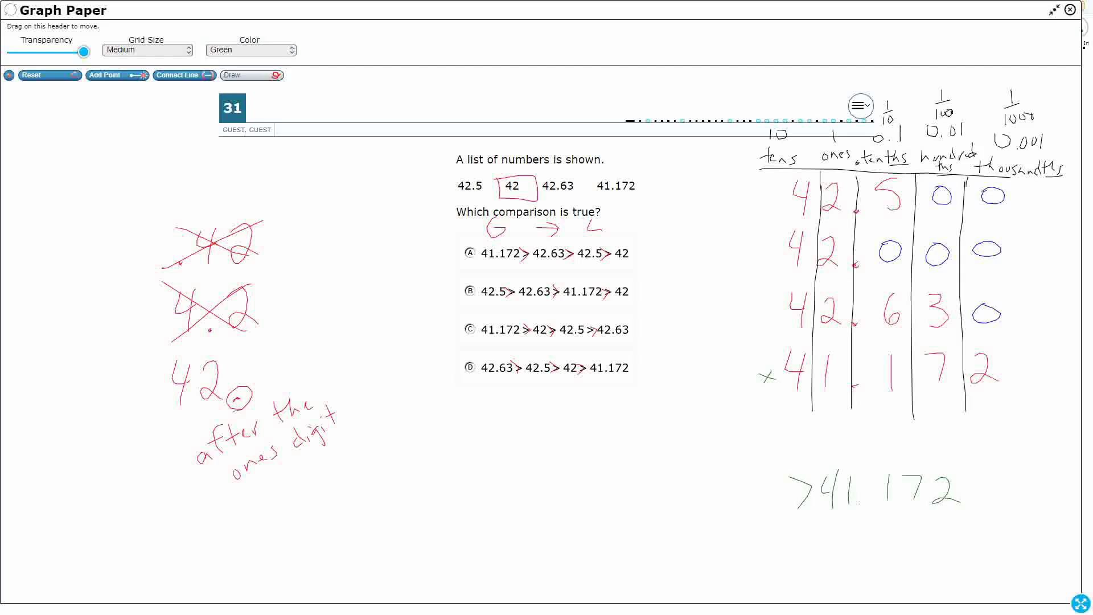
# Write '42.63 >' below the choices and underline the 42.63 and 42.5 rows in the chart
pyautogui.moveTo(402, 463); pyautogui.dragTo(418, 485)
pyautogui.moveTo(418, 468)
pyautogui.mouseDown()
pyautogui.moveTo(420, 502)
pyautogui.moveTo(495, 490)
pyautogui.moveTo(484, 500)
pyautogui.mouseUp()
pyautogui.click(448, 497)
pyautogui.moveTo(506, 476); pyautogui.dragTo(516, 498)
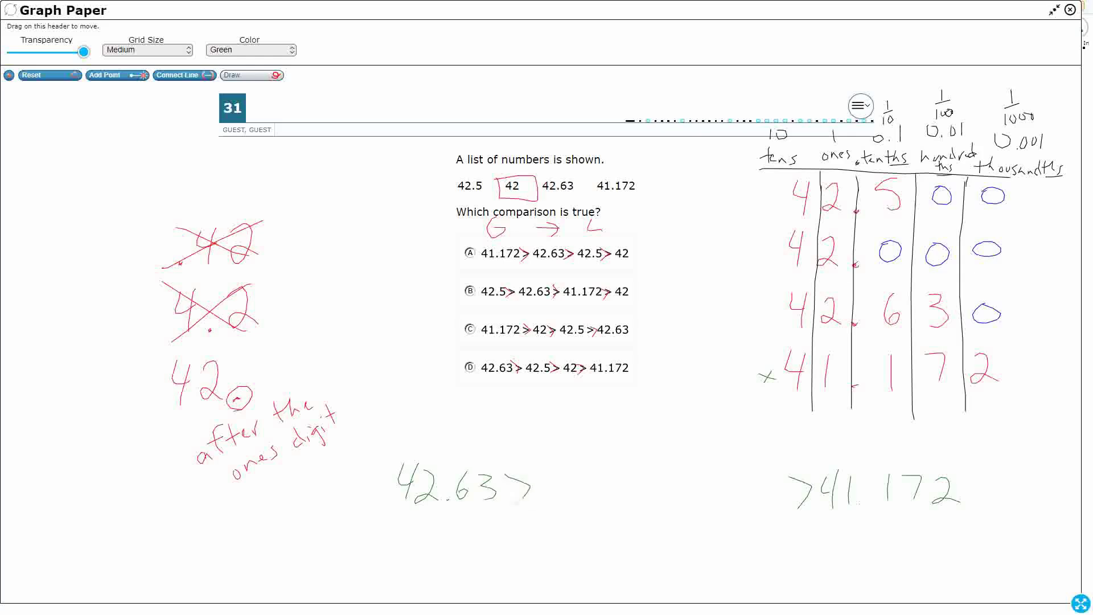
pyautogui.moveTo(881, 336); pyautogui.dragTo(961, 335)
pyautogui.moveTo(884, 217); pyautogui.dragTo(951, 216)
# Complete the ordering with 42.5 > 42 and draw an arrow to answer D
pyautogui.moveTo(546, 473)
pyautogui.mouseDown()
pyautogui.moveTo(551, 499)
pyautogui.moveTo(607, 507)
pyautogui.mouseUp()
pyautogui.click(593, 497)
pyautogui.moveTo(612, 480); pyautogui.dragTo(635, 479)
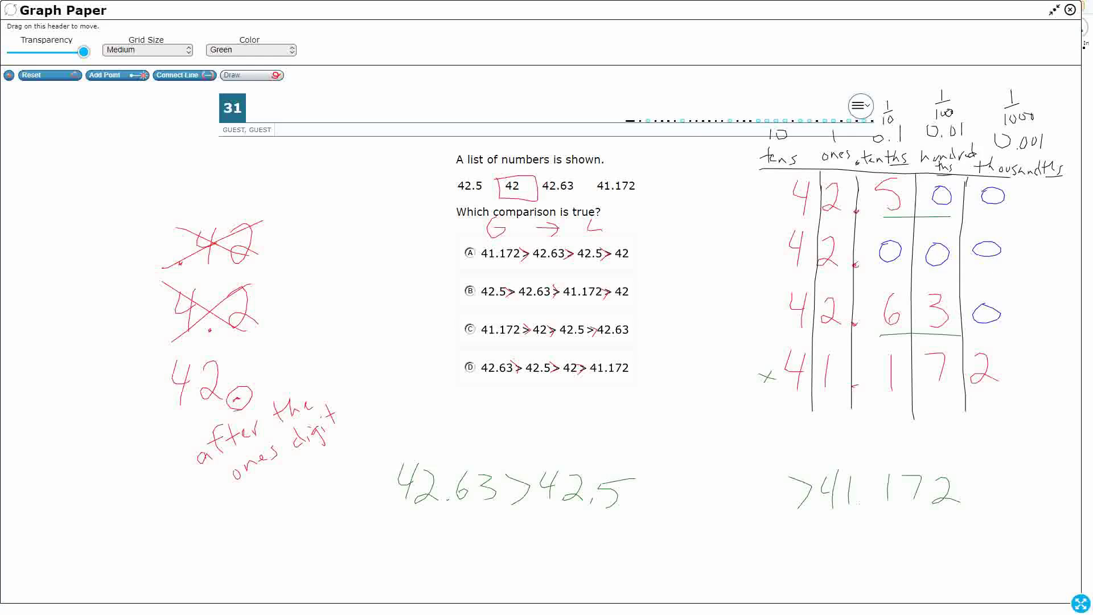
pyautogui.moveTo(648, 478)
pyautogui.mouseDown()
pyautogui.moveTo(663, 490)
pyautogui.moveTo(652, 503)
pyautogui.mouseUp()
pyautogui.moveTo(788, 280); pyautogui.dragTo(842, 280)
pyautogui.moveTo(706, 473)
pyautogui.mouseDown()
pyautogui.moveTo(718, 485)
pyautogui.moveTo(709, 502)
pyautogui.mouseUp()
pyautogui.moveTo(727, 480)
pyautogui.mouseDown()
pyautogui.moveTo(743, 482)
pyautogui.moveTo(747, 501)
pyautogui.mouseUp()
pyautogui.moveTo(706, 448)
pyautogui.mouseDown()
pyautogui.moveTo(565, 388)
pyautogui.moveTo(596, 395)
pyautogui.mouseUp()
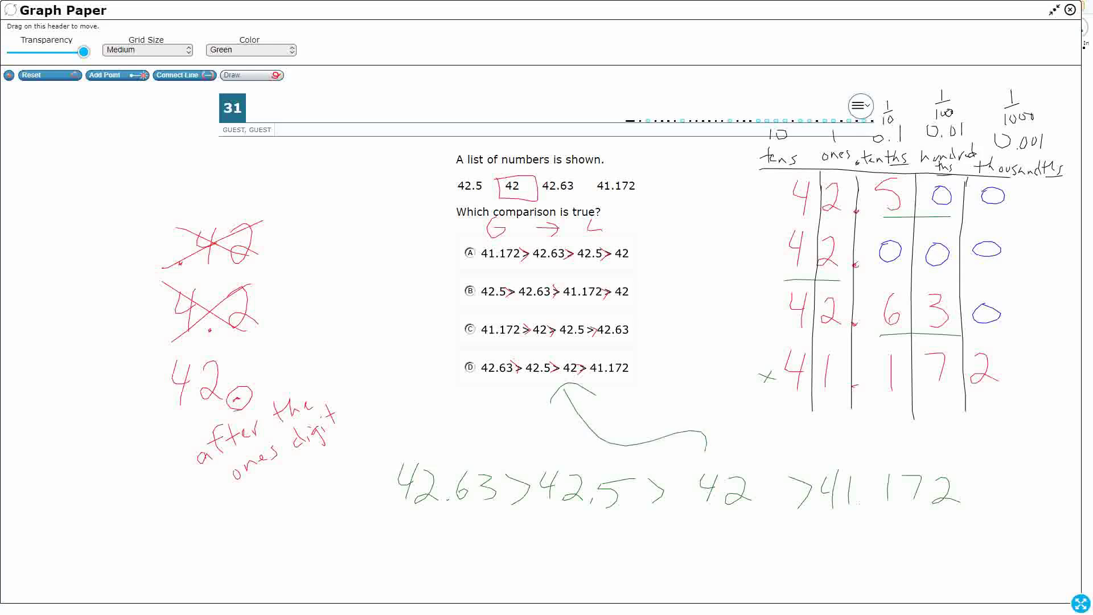